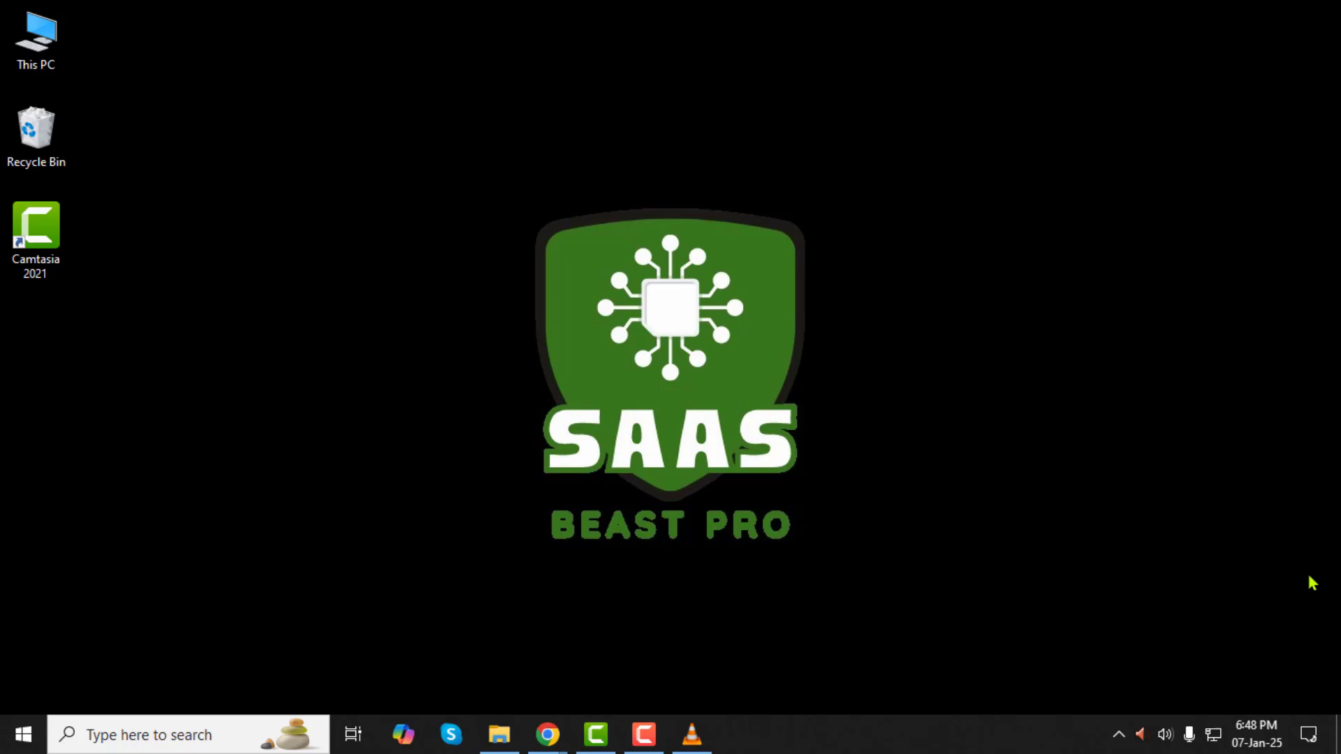
Switch to Jira's Your work page and show the Projects dropdown listing TEST (KAN)
mouse_move(547, 735)
click(694, 618)
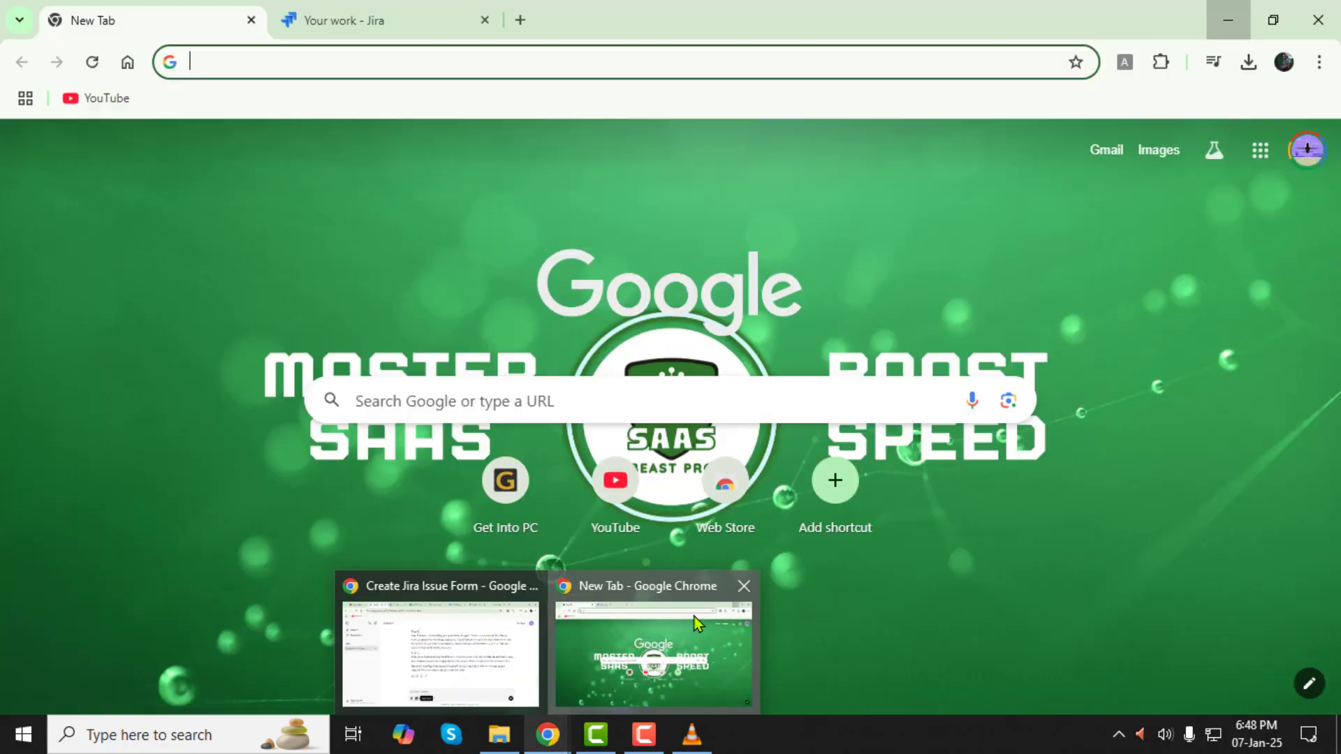
click(346, 19)
click(346, 62)
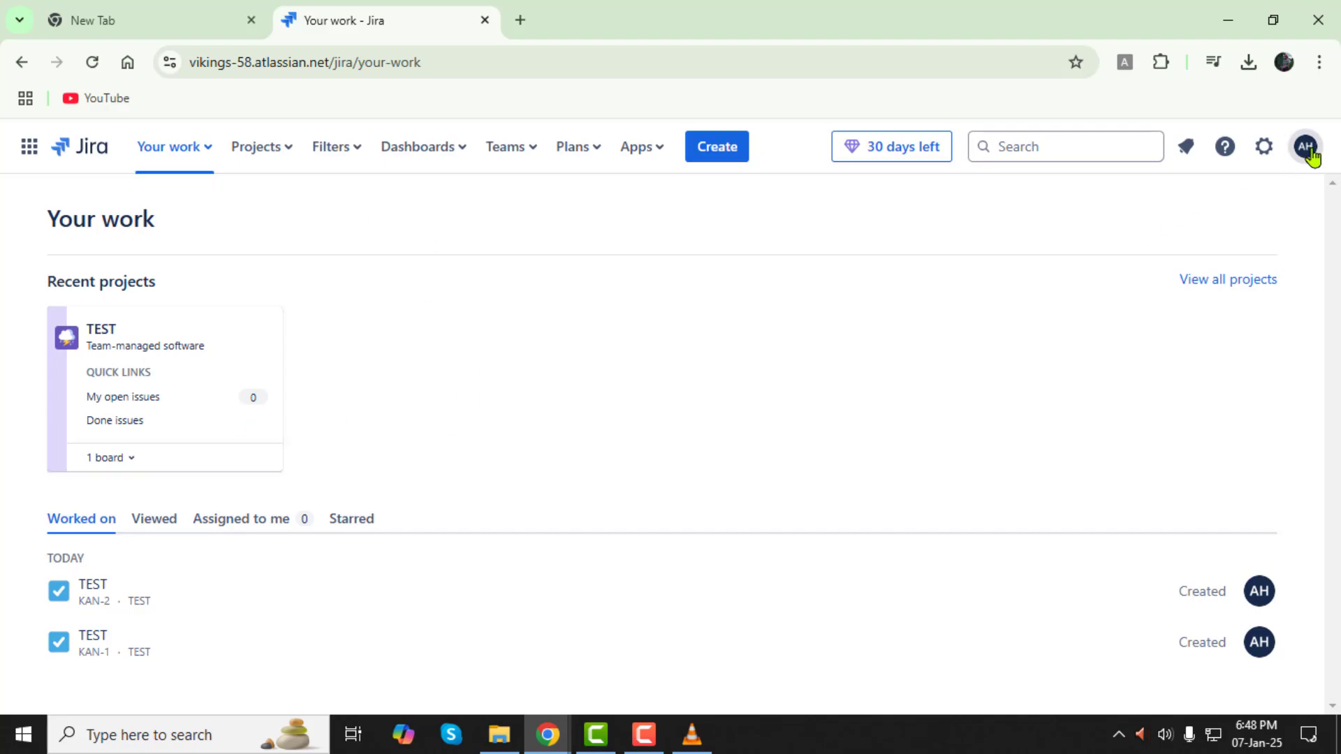
click(1305, 147)
click(1305, 147)
click(248, 153)
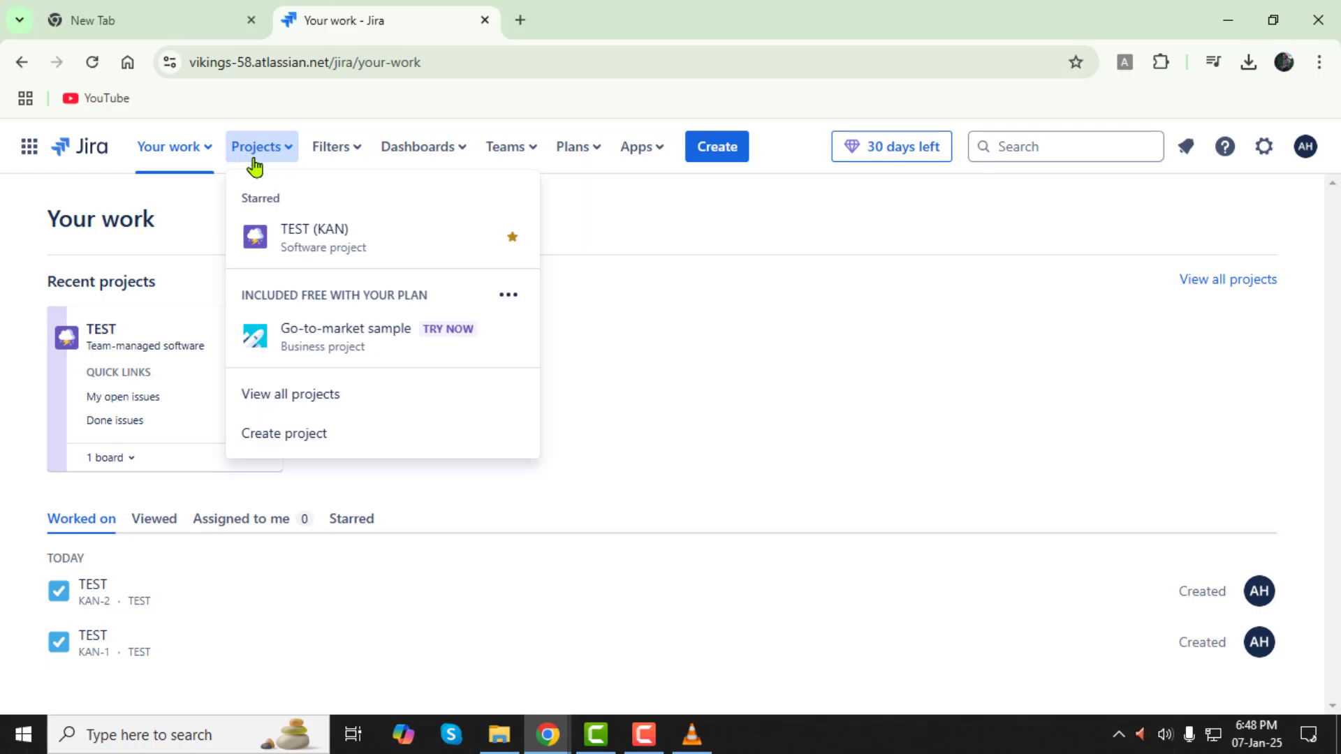
Open the TEST (KAN) project's board and go to its Forms page
click(342, 238)
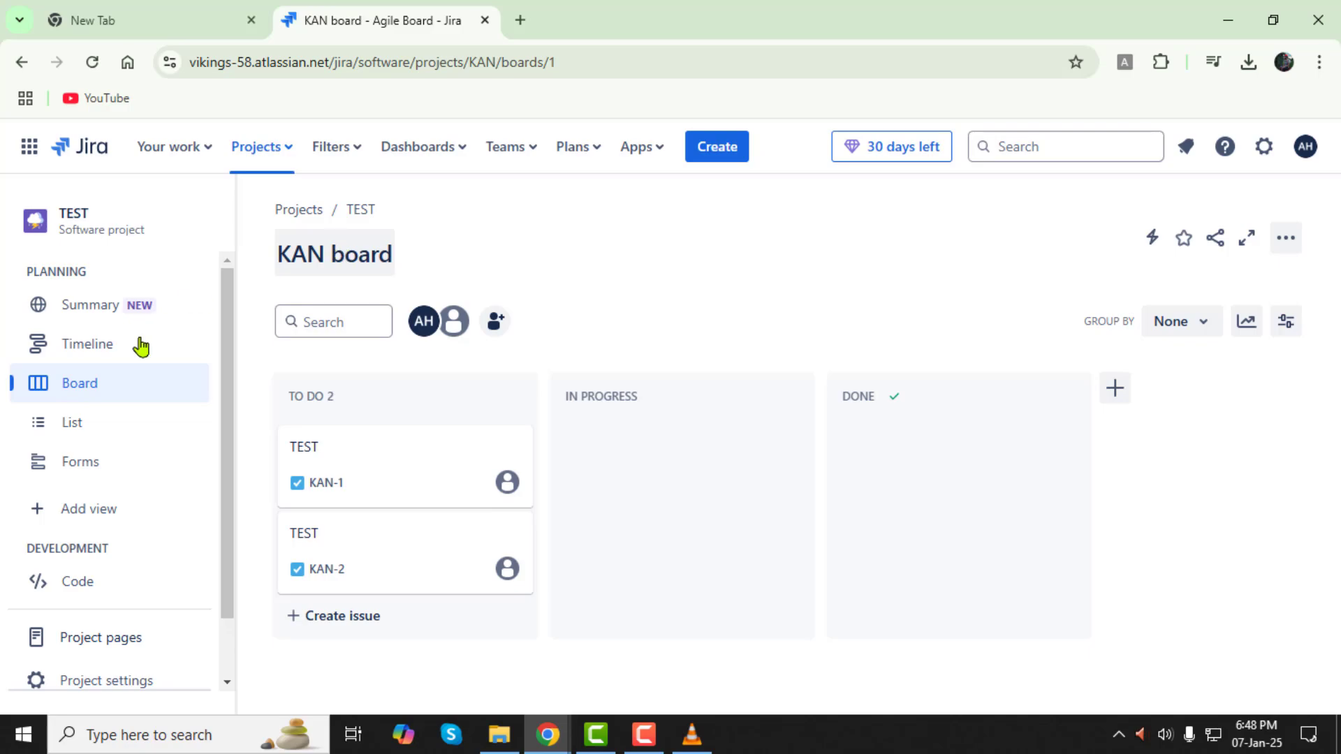
click(95, 458)
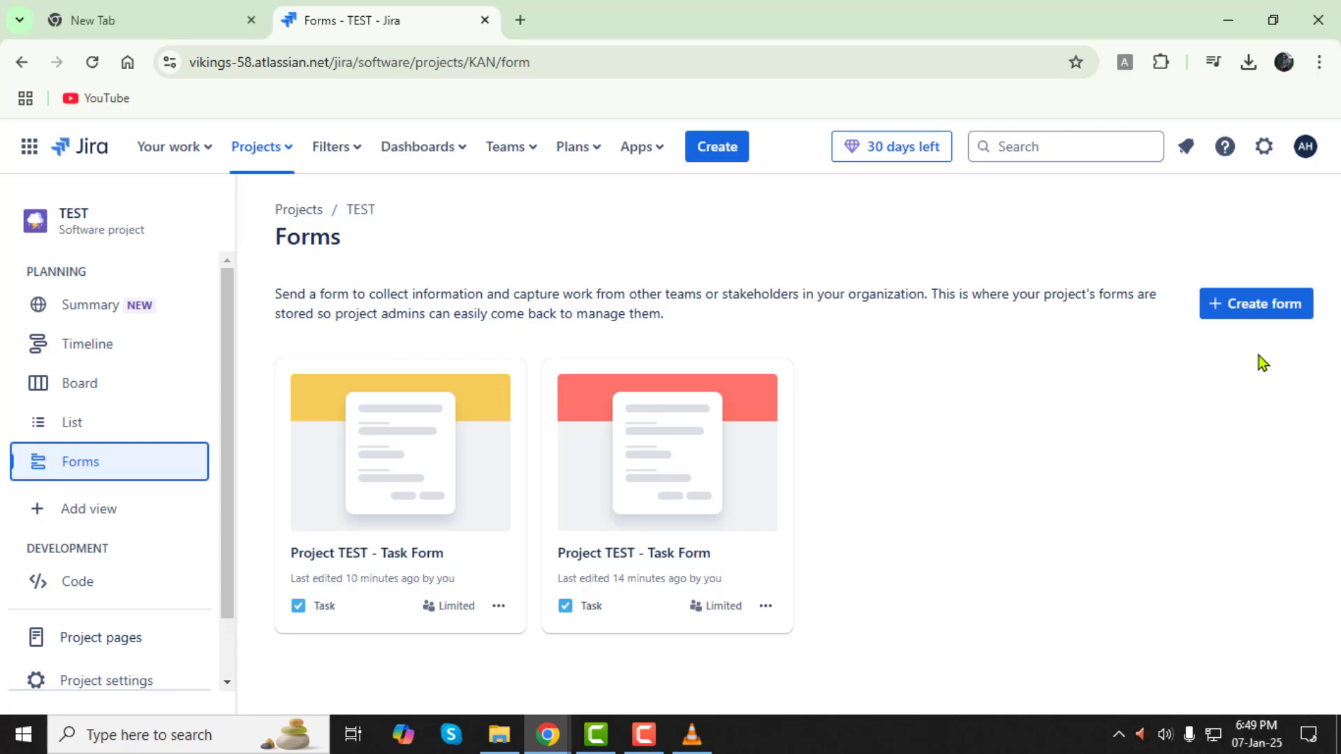
Create a Task-type form, 'Project TEST - Task Form', starting with a Summary field
click(1255, 310)
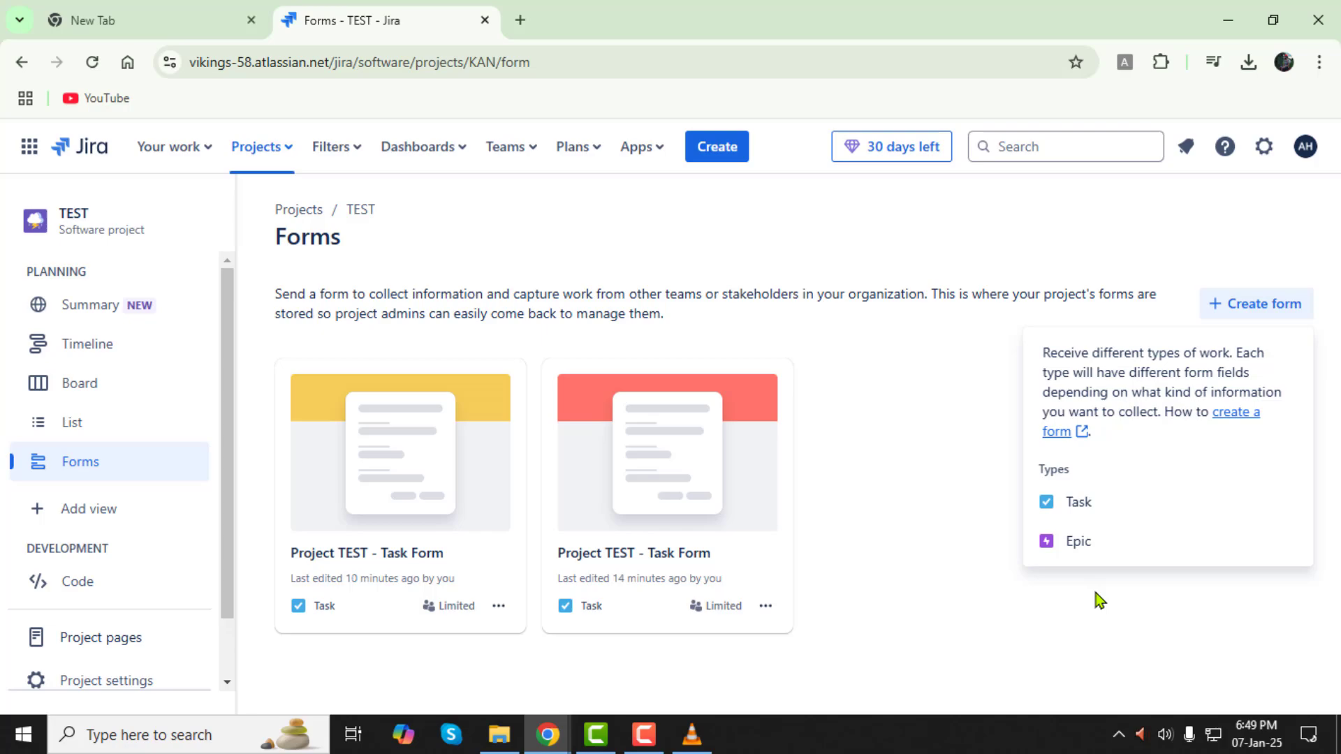
click(1100, 515)
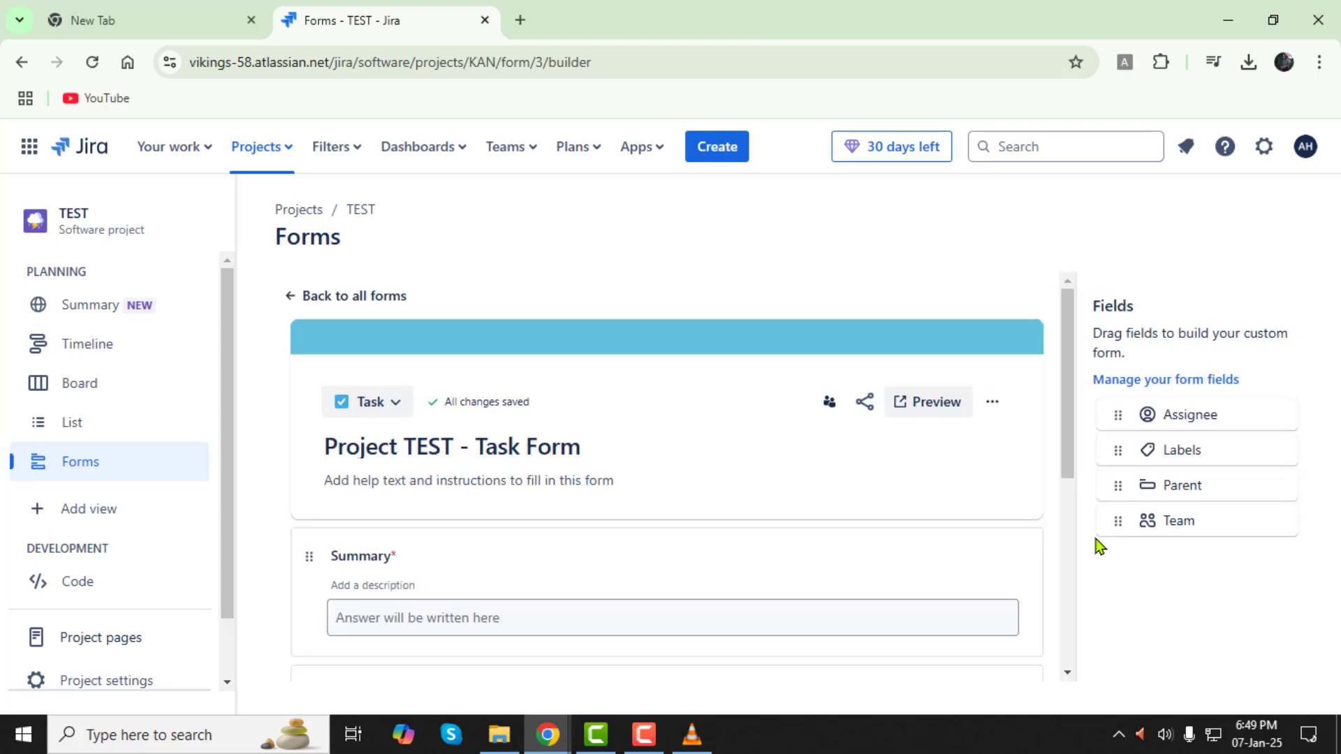
scroll(941, 514, down, 3)
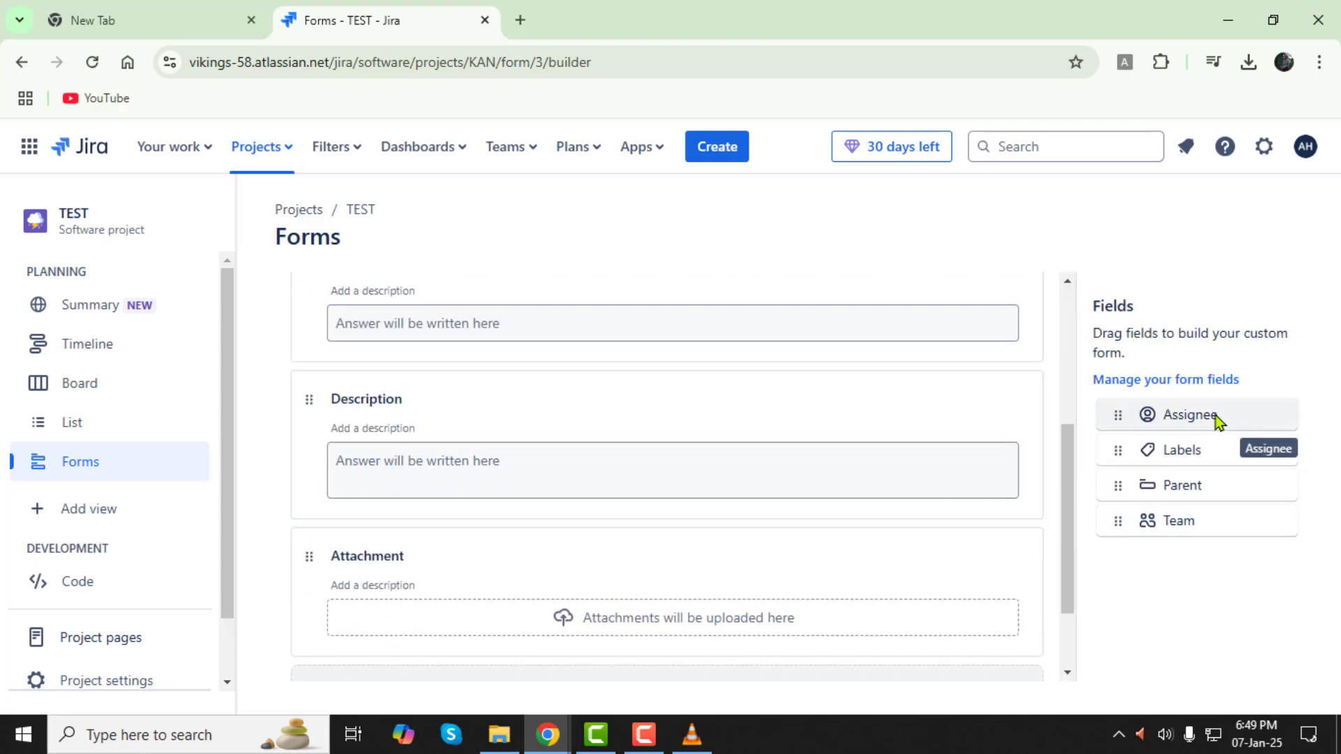
Place the Assignee, Labels and Team fields below Description on the form
drag(1216, 415, 519, 485)
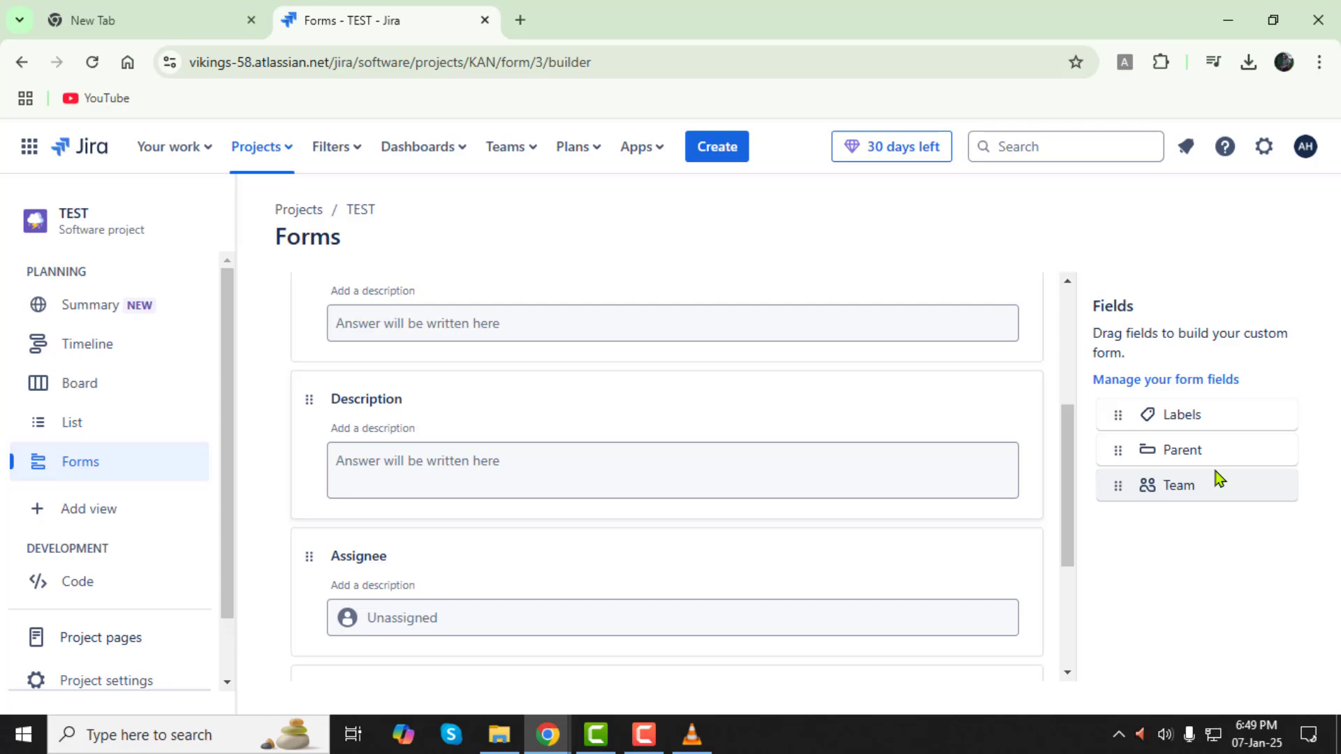
drag(1182, 415, 570, 466)
drag(1179, 450, 829, 533)
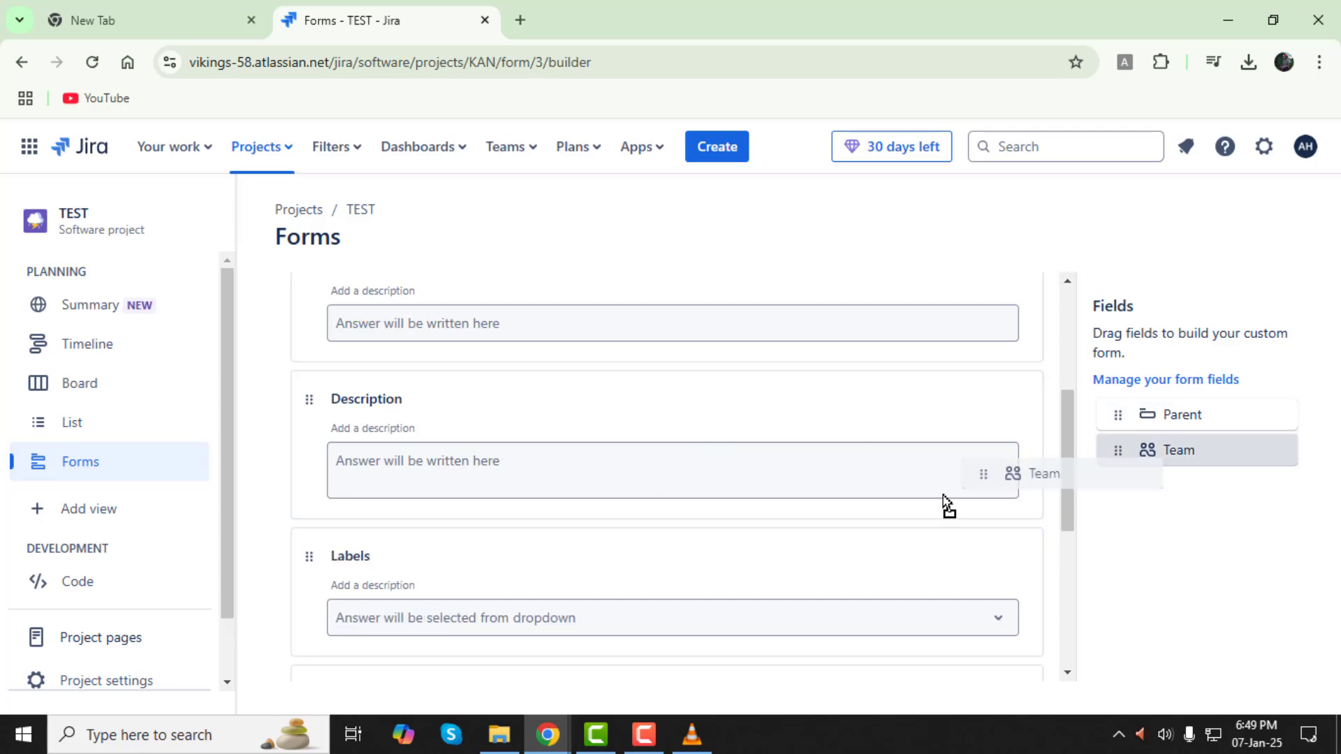
scroll(703, 585, down, 1)
scroll(702, 585, down, 5)
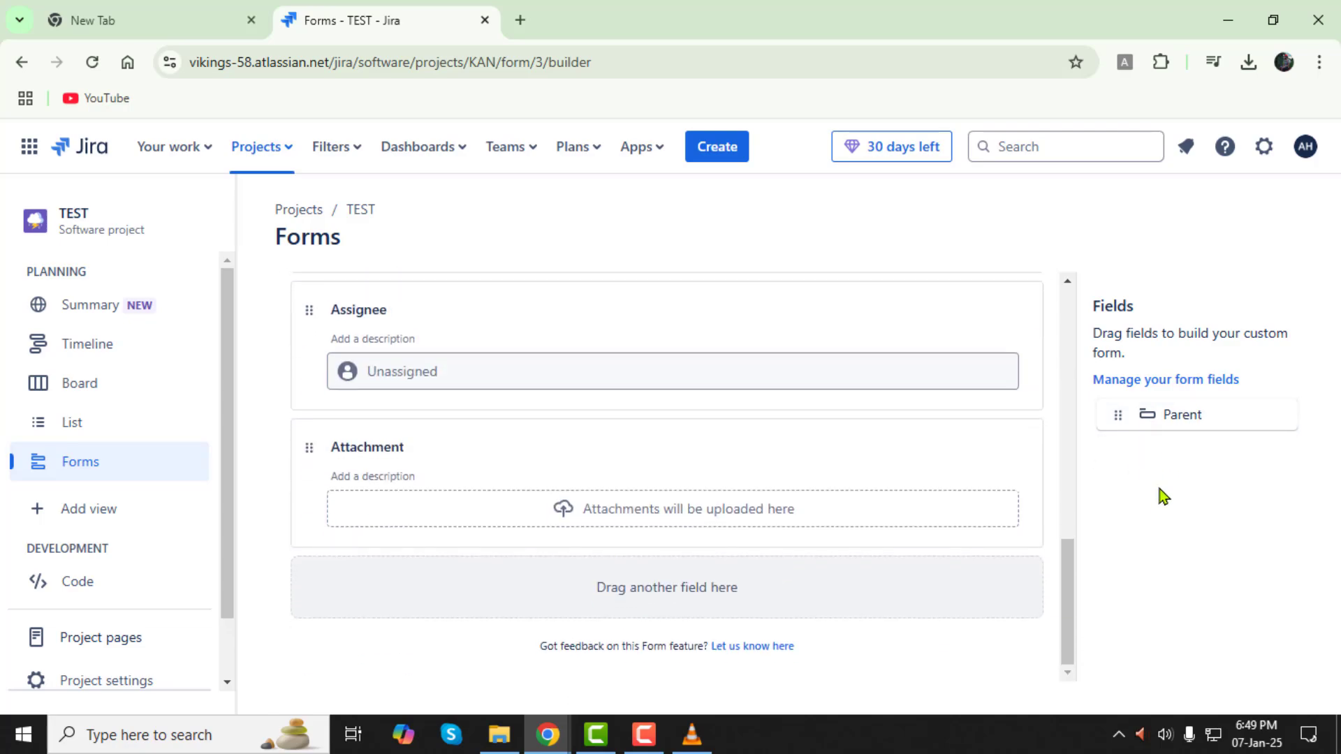
drag(1183, 416, 708, 589)
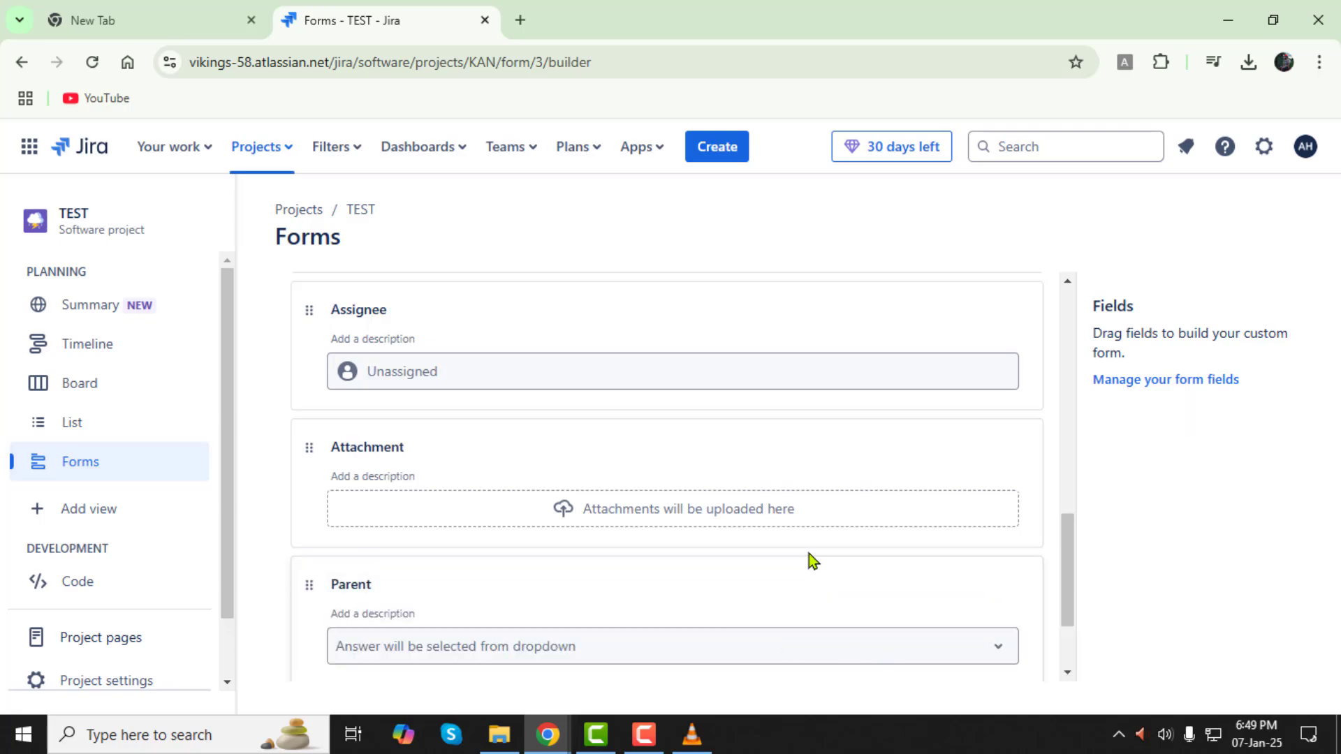
scroll(813, 562, down, 2)
scroll(566, 466, up, 5)
scroll(564, 465, up, 5)
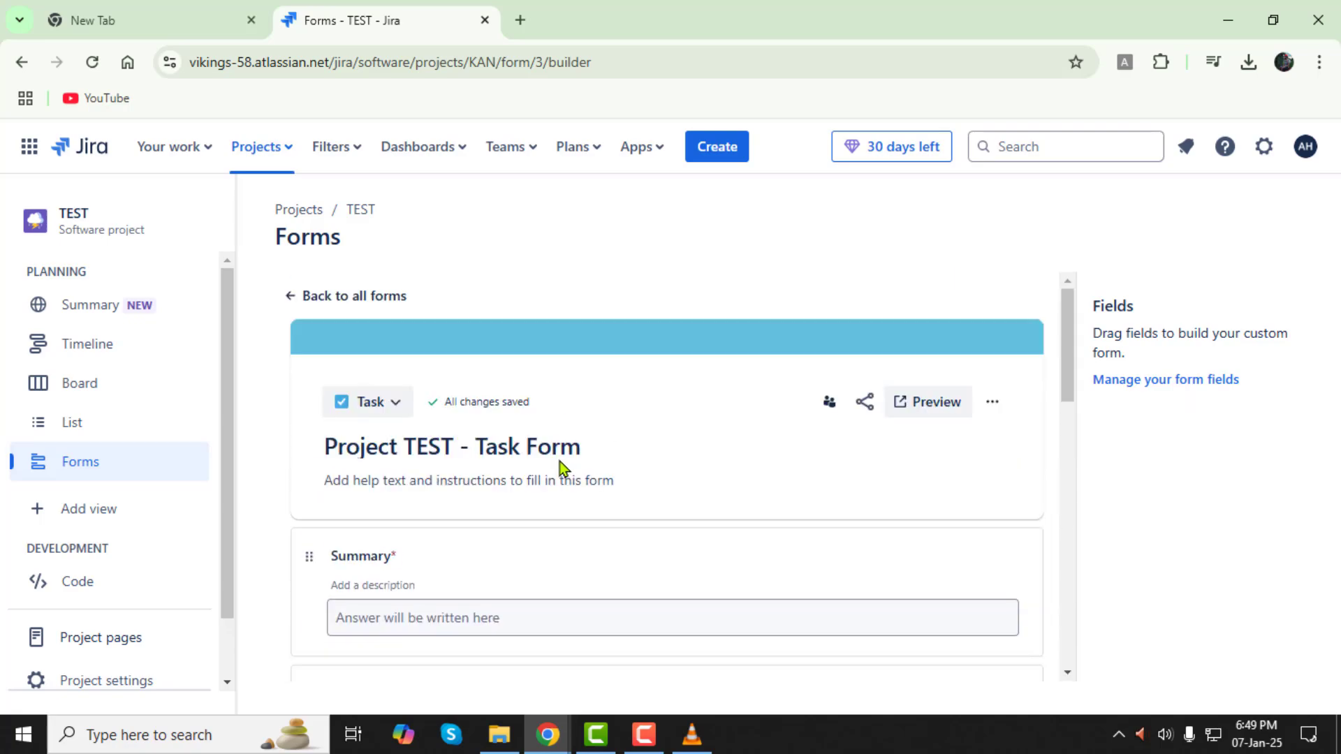
Reopen the newest Task form from the forms list to review it, then return to all forms
click(354, 296)
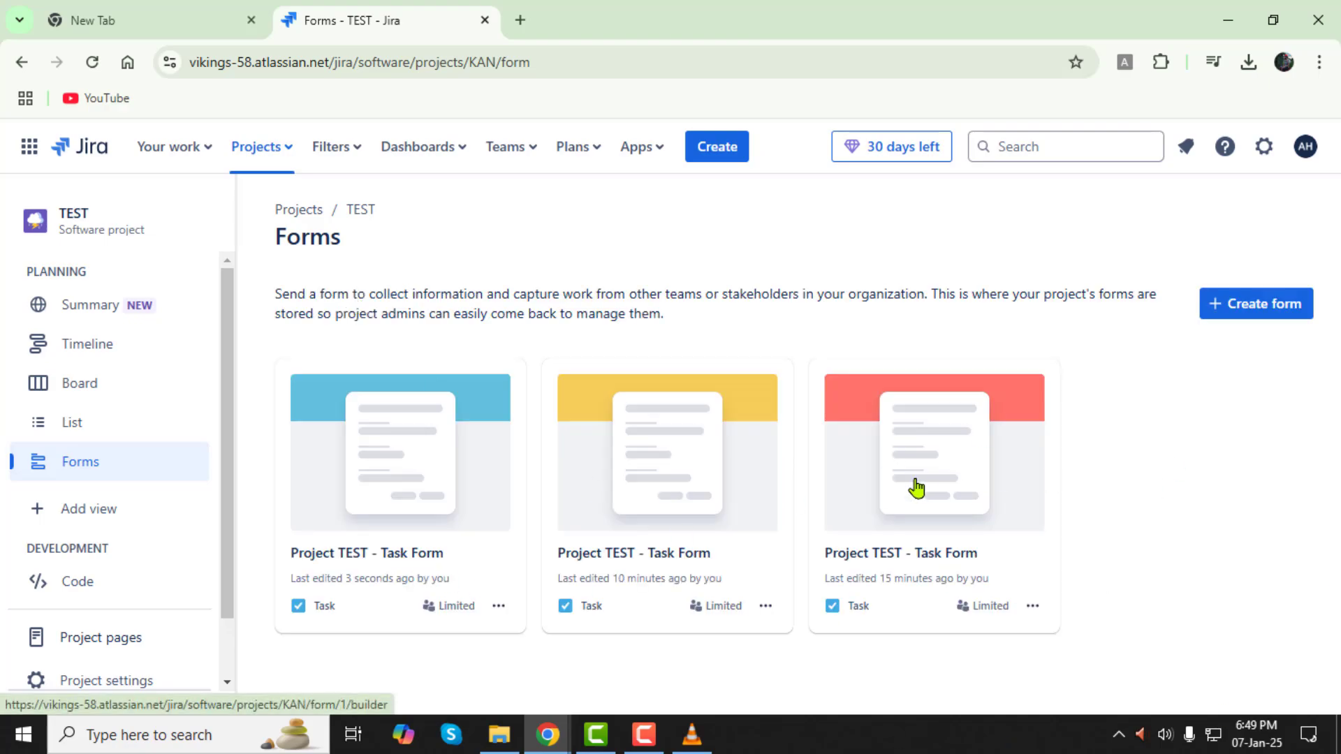
click(376, 555)
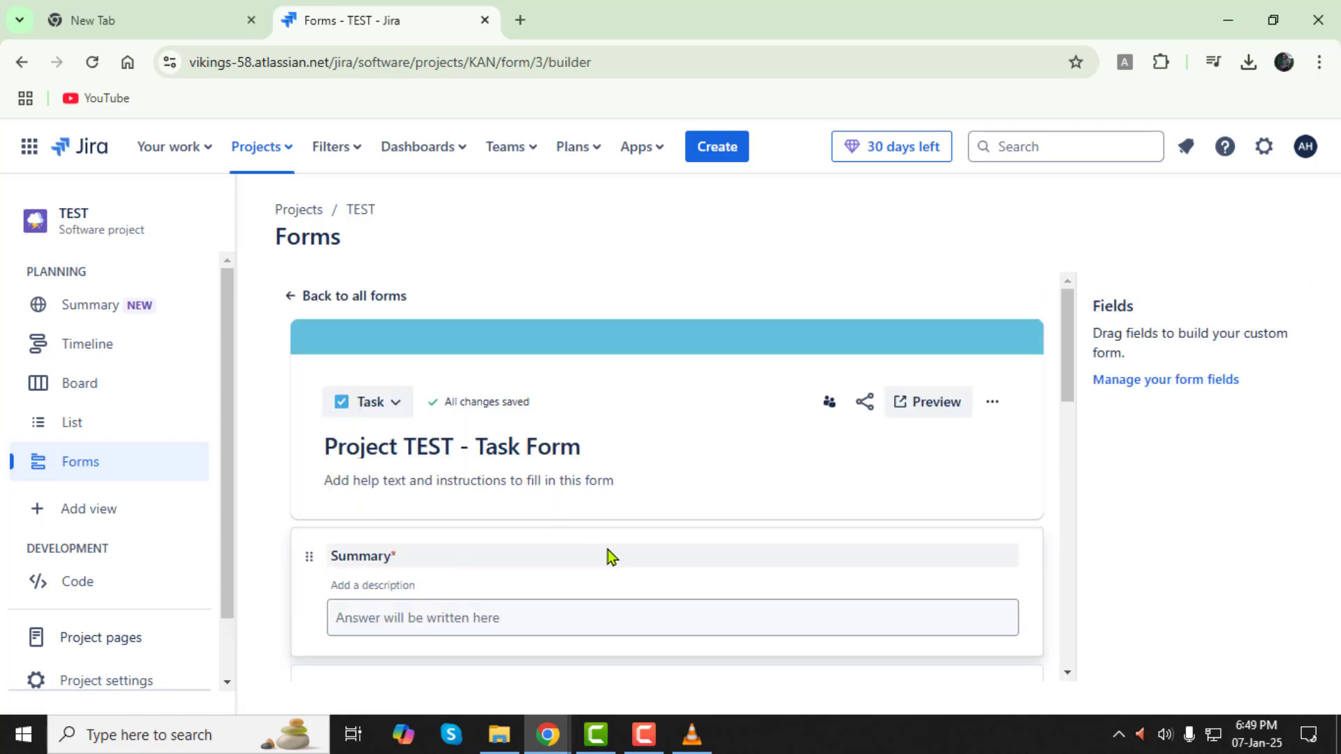
scroll(608, 550, down, 5)
scroll(765, 576, down, 5)
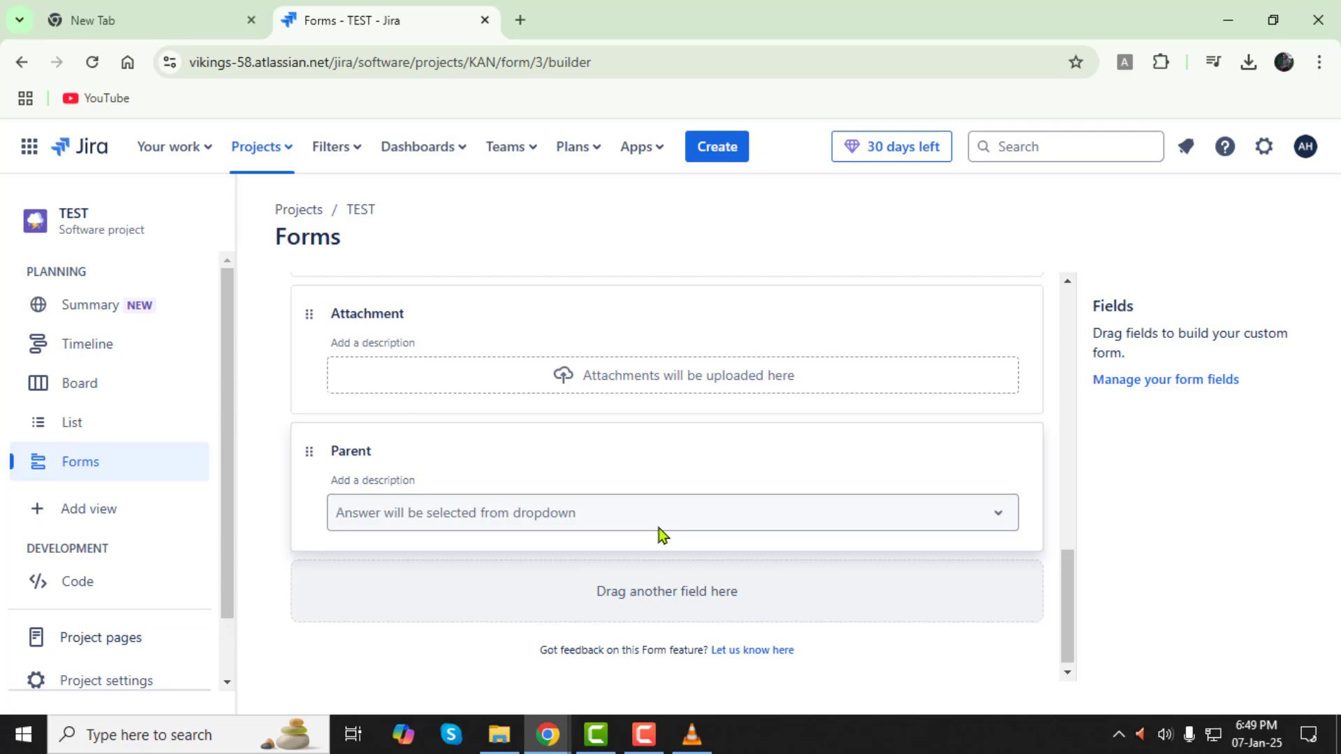
scroll(660, 534, up, 5)
scroll(660, 535, up, 5)
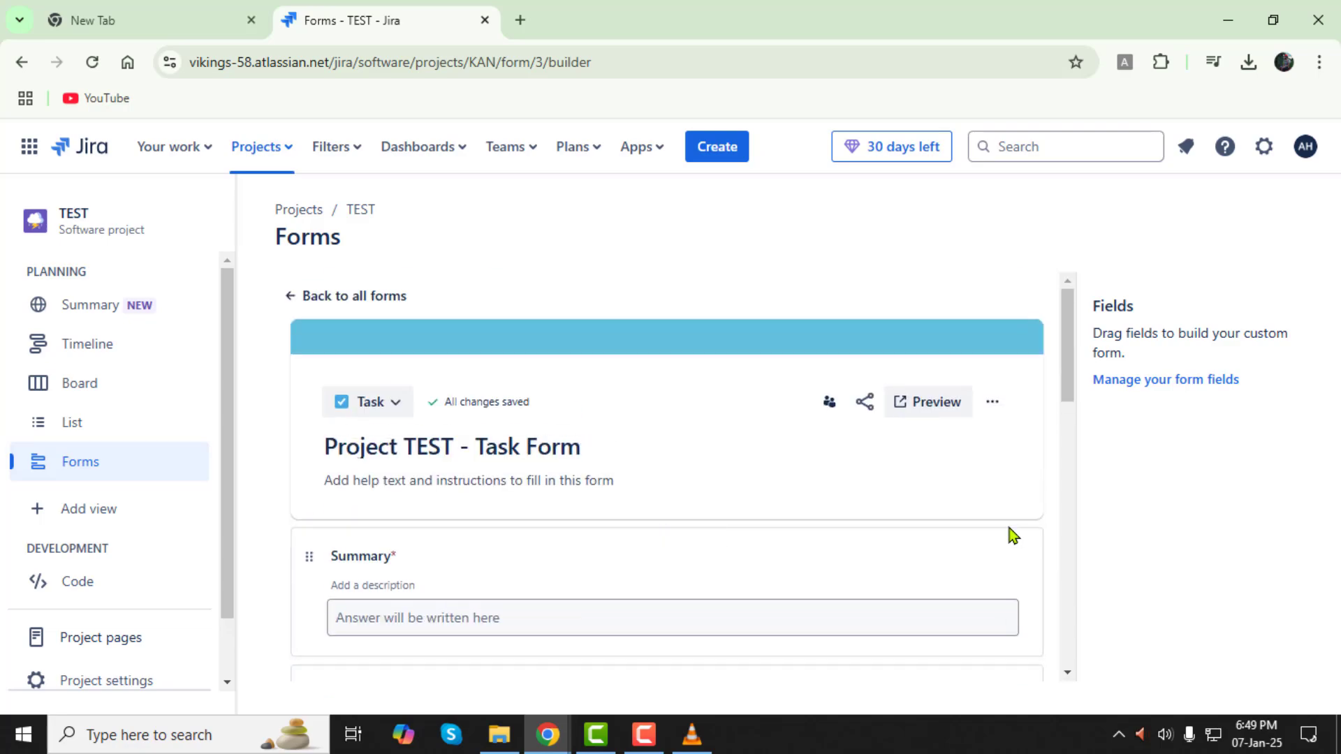
click(347, 295)
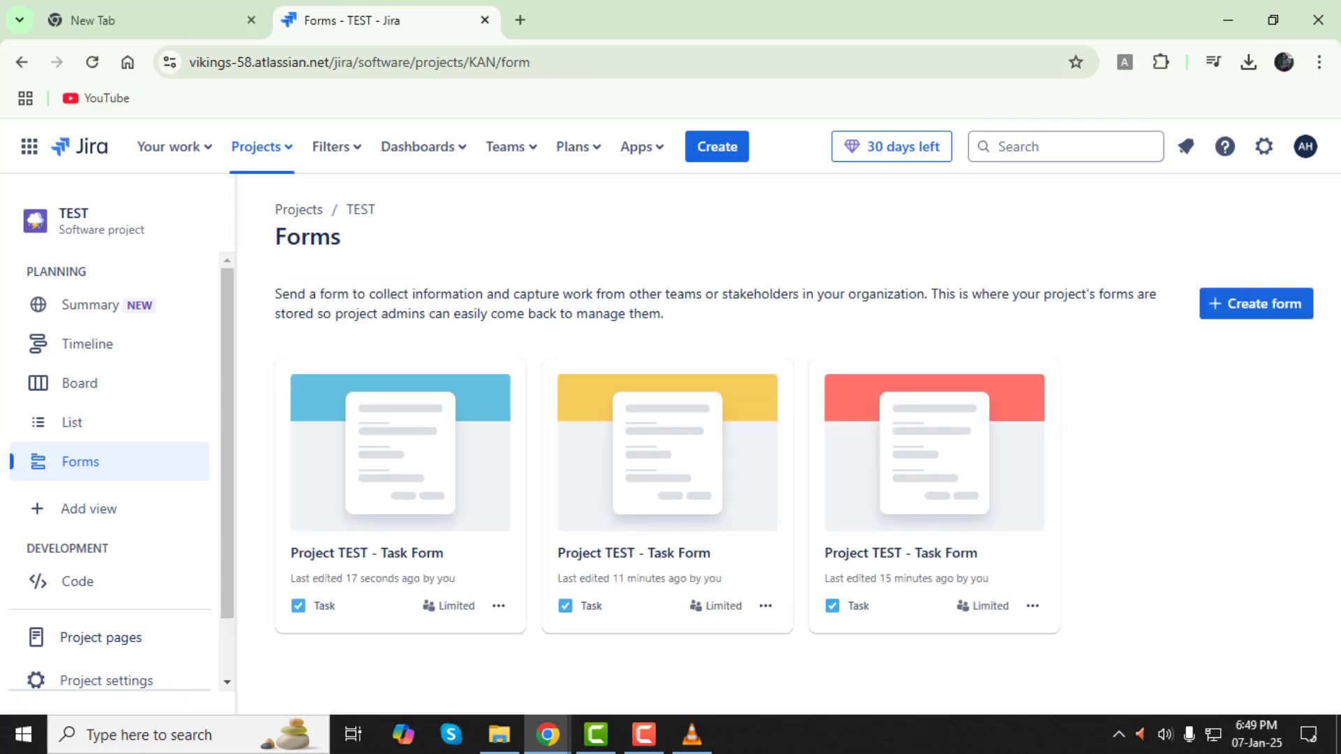